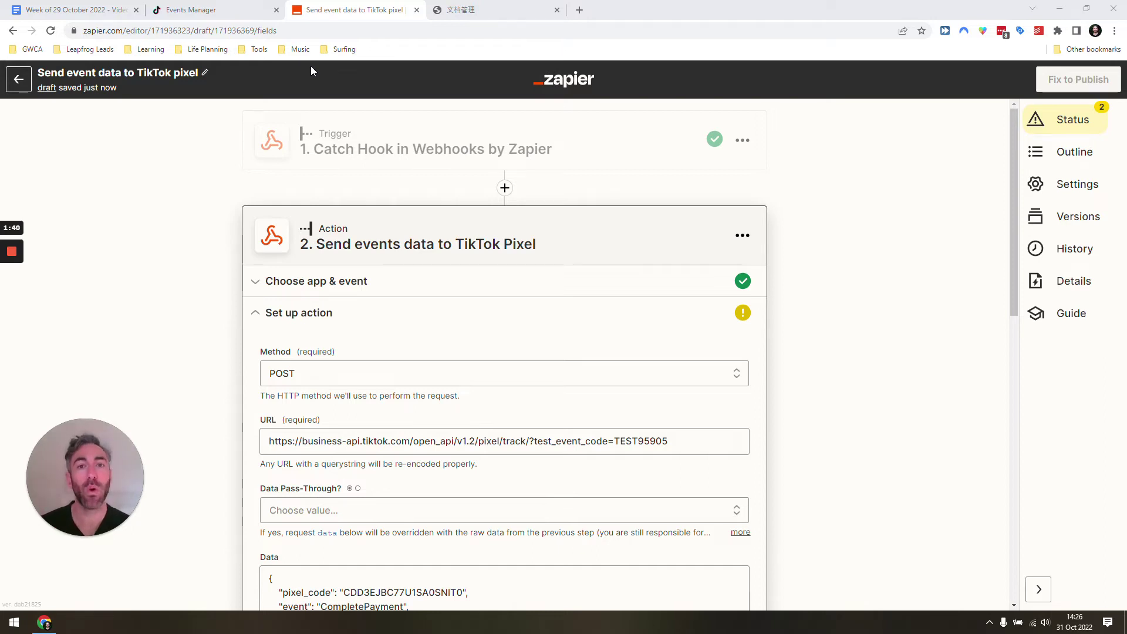
Step: In Events Manager's web events, open the Test Pixel to reach its Access Token Generation section
{"action": "left_click", "coordinate": [249, 10]}
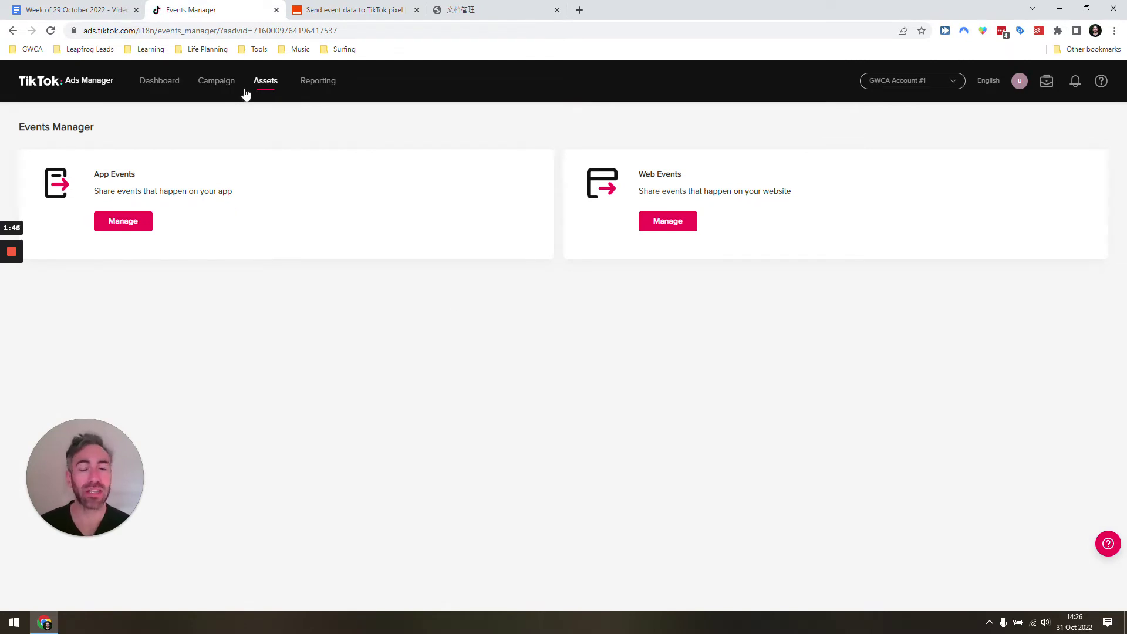
{"action": "mouse_move", "coordinate": [260, 83]}
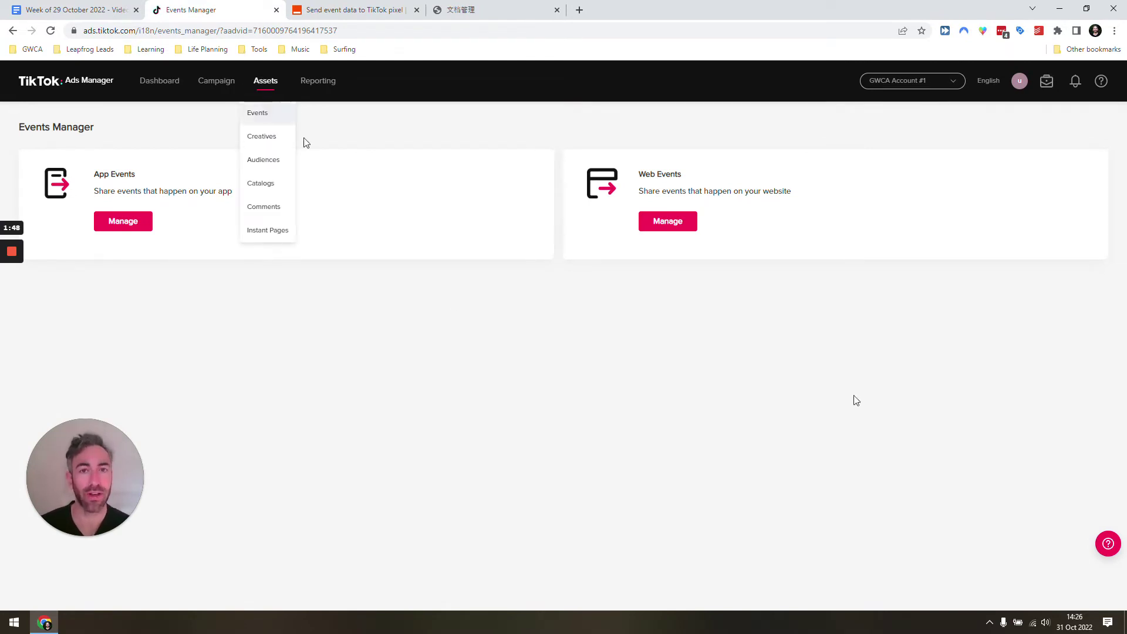
{"action": "left_click", "coordinate": [696, 221]}
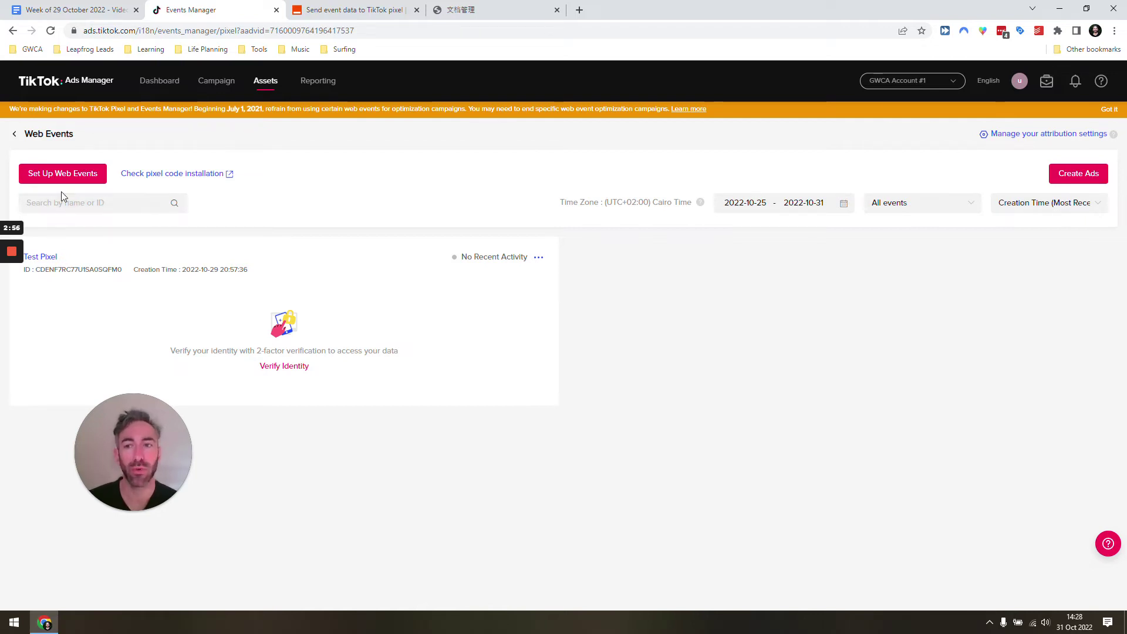
{"action": "left_click", "coordinate": [47, 258]}
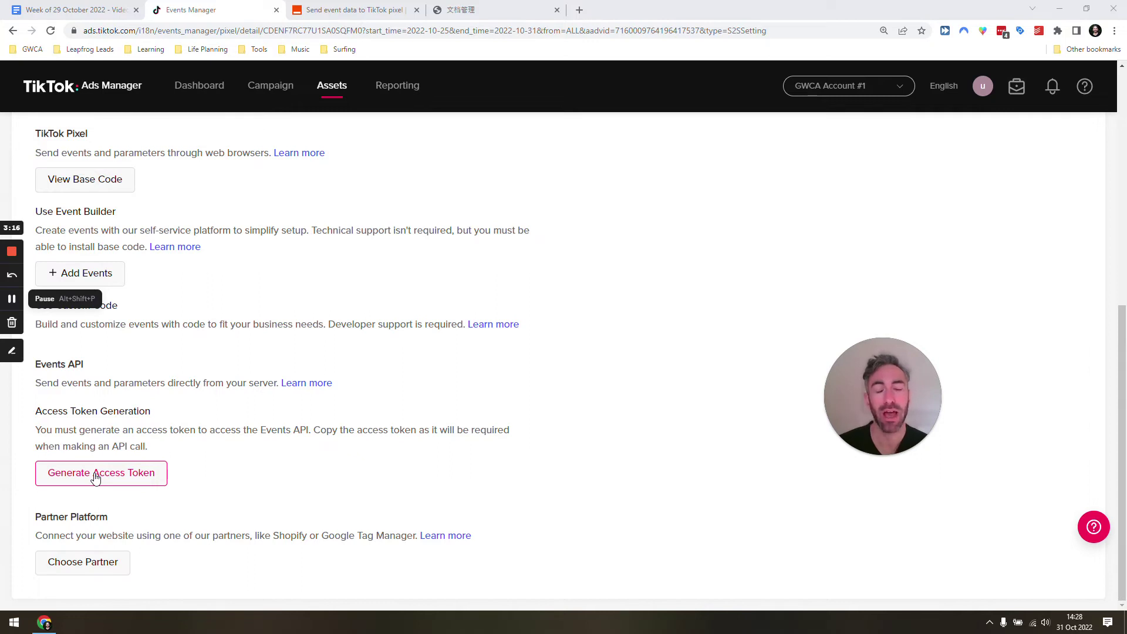
Step: Back in the zap, review the Catch Hook trigger's setup
{"action": "left_click", "coordinate": [353, 10]}
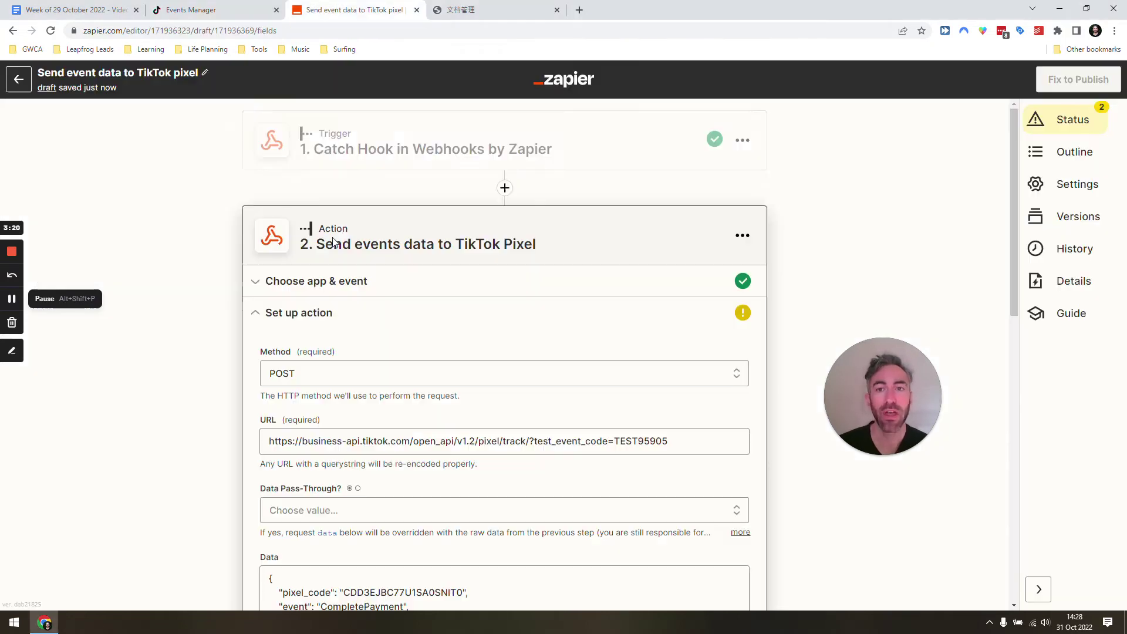
{"action": "left_click", "coordinate": [395, 127]}
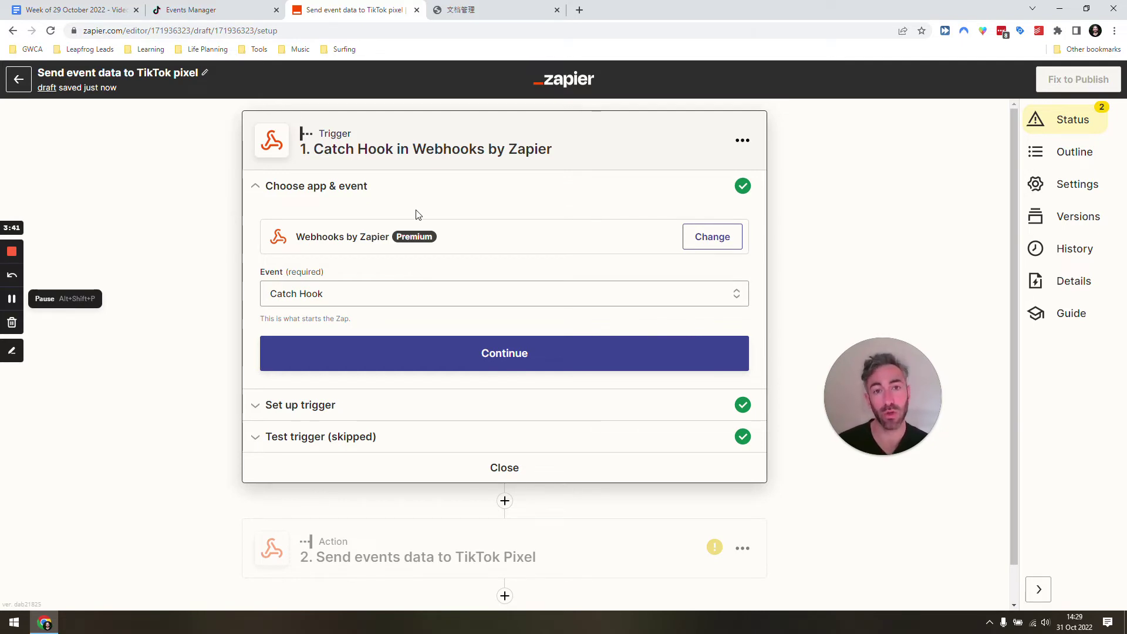
{"action": "scroll", "coordinate": [417, 216], "scroll_direction": "down", "scroll_amount": 1}
Step: Expand the Send events data to TikTok Pixel action, checking its app, event and request settings
{"action": "left_click", "coordinate": [423, 513]}
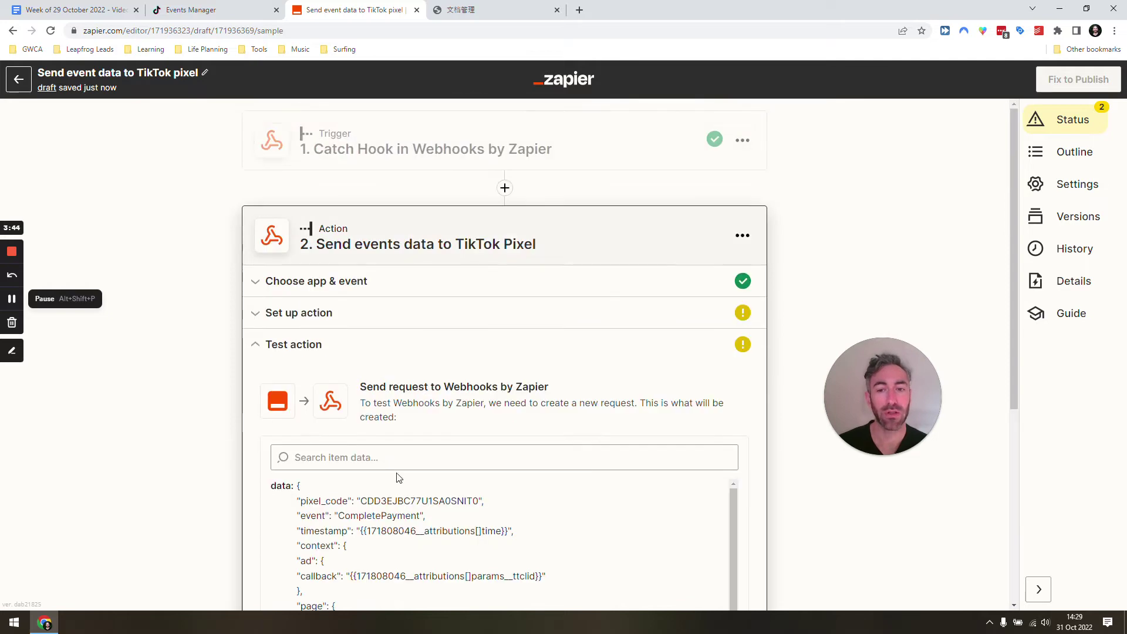
{"action": "scroll", "coordinate": [397, 477], "scroll_direction": "down", "scroll_amount": 1}
{"action": "left_click", "coordinate": [327, 254]}
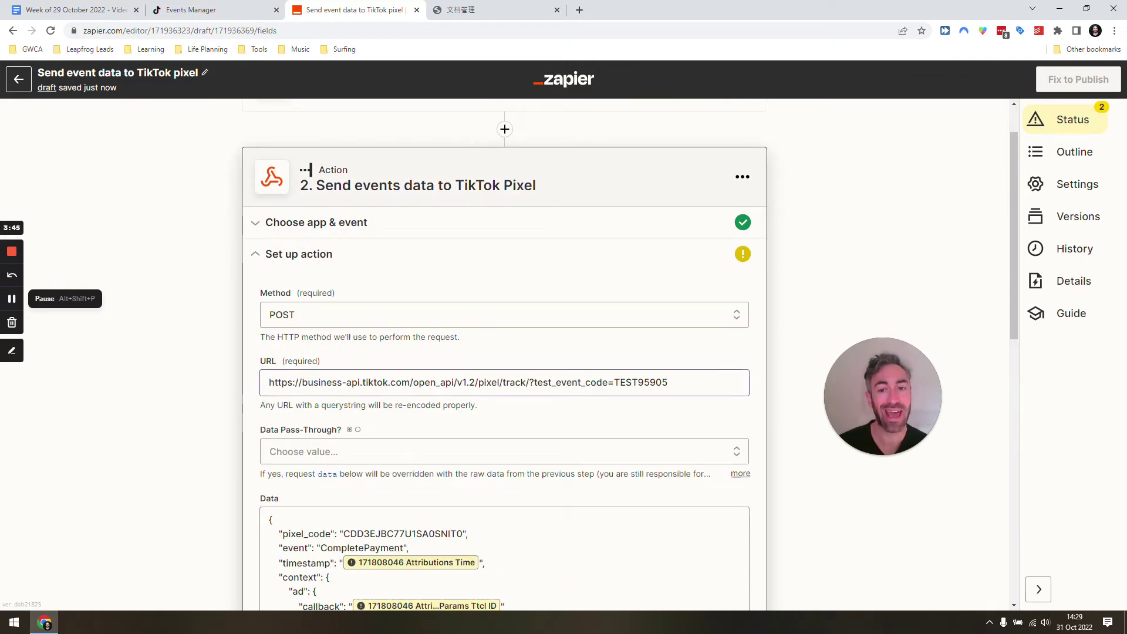
{"action": "scroll", "coordinate": [328, 305], "scroll_direction": "down", "scroll_amount": 1}
{"action": "left_click", "coordinate": [293, 171]}
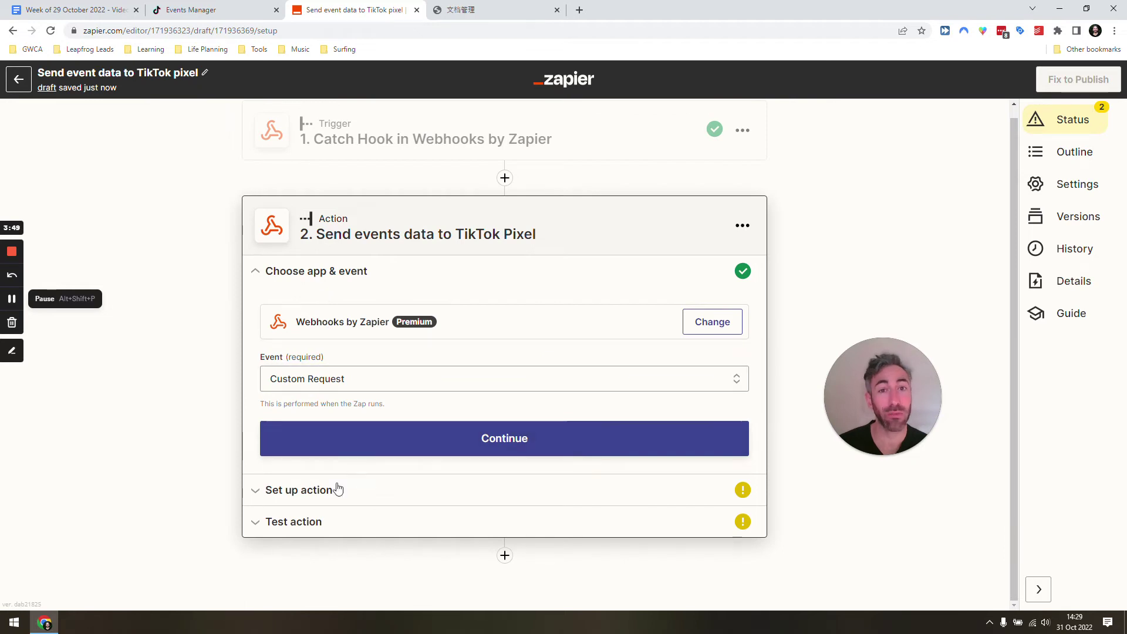
{"action": "left_click", "coordinate": [311, 503]}
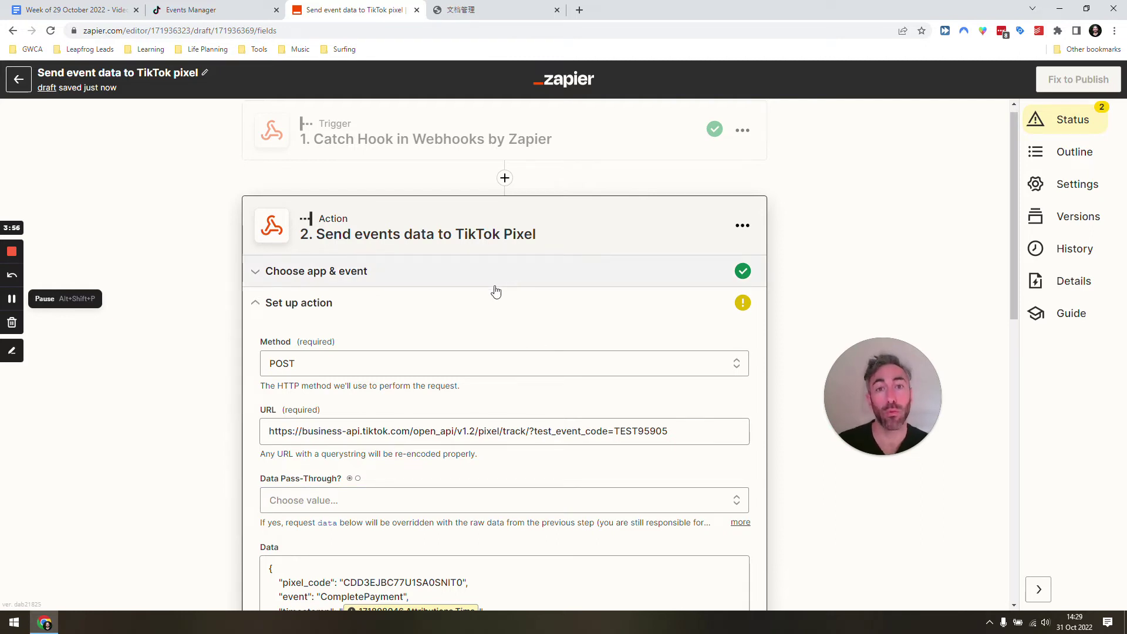
Step: Inspect the request URL, selecting its test event code portion
{"action": "scroll", "coordinate": [320, 241], "scroll_direction": "down", "scroll_amount": 3}
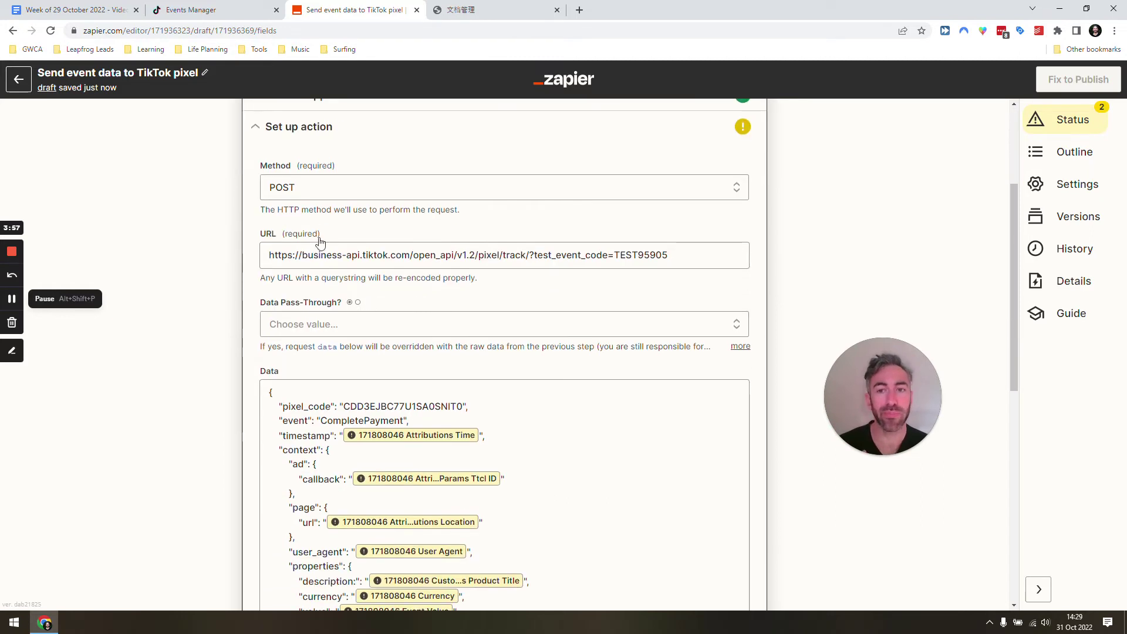
{"action": "left_click", "coordinate": [271, 255]}
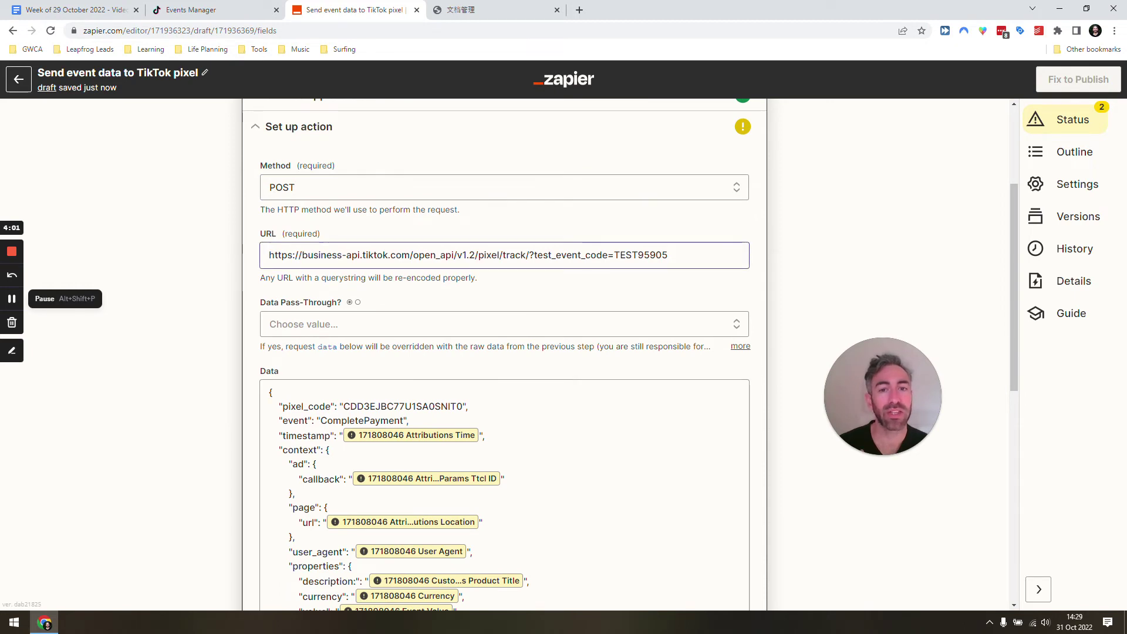
{"action": "left_click_drag", "start_coordinate": [529, 255], "coordinate": [668, 255]}
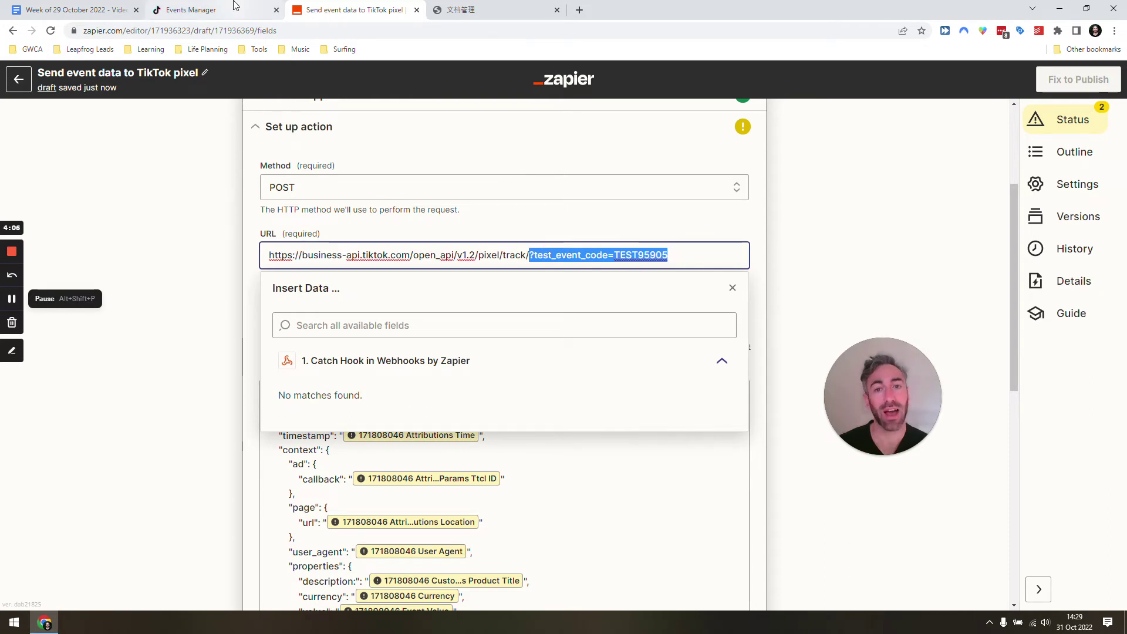
{"action": "mouse_move", "coordinate": [233, 5]}
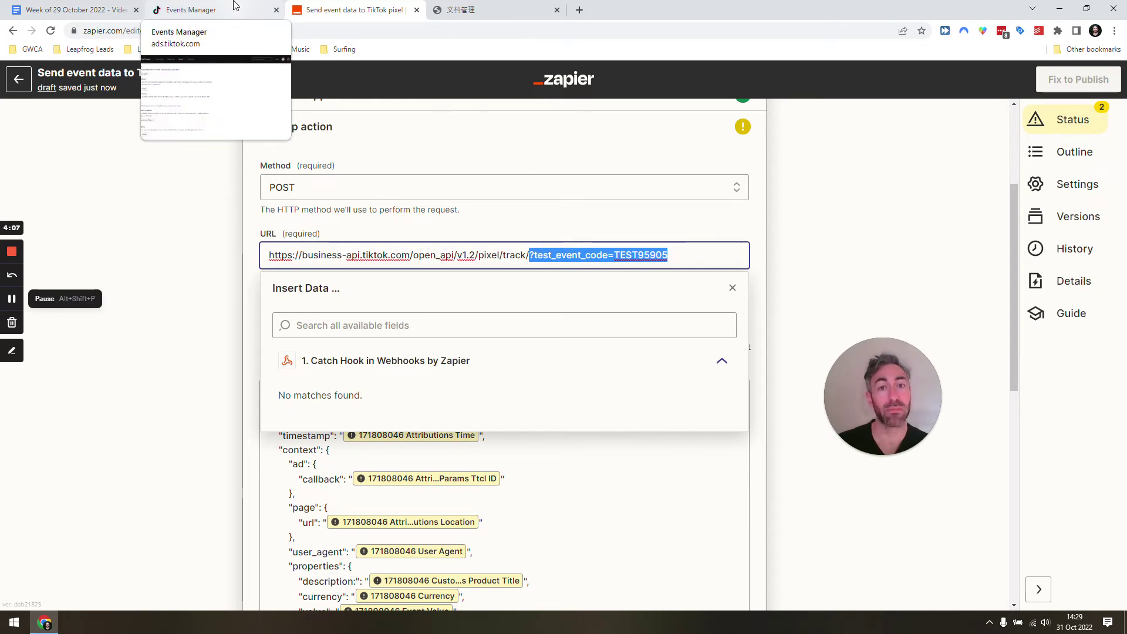
{"action": "left_click", "coordinate": [166, 237]}
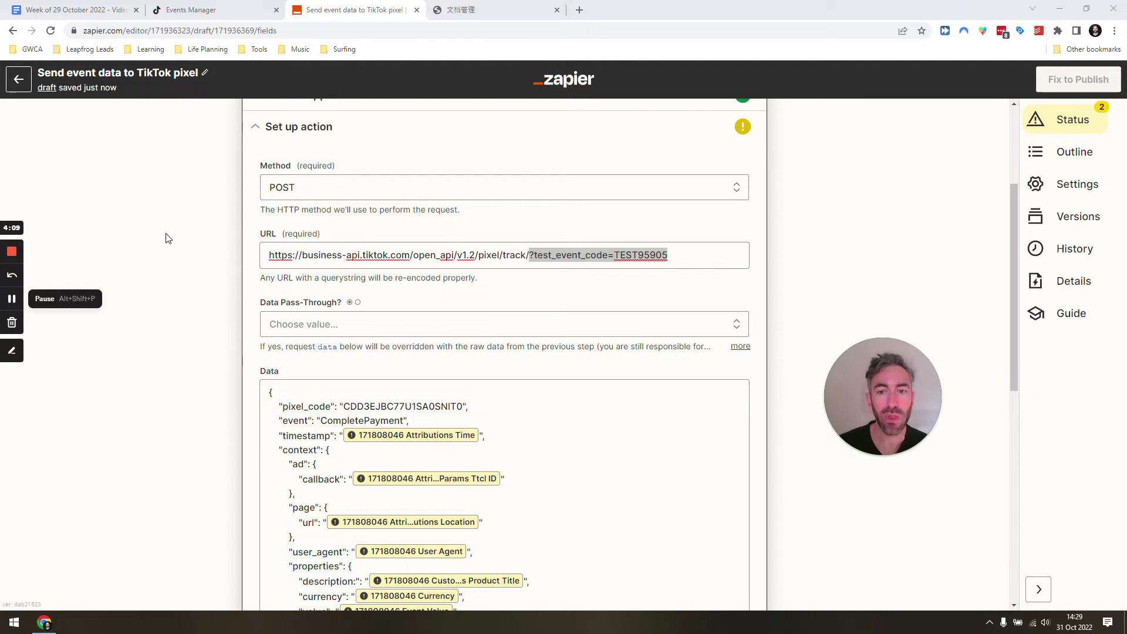
Step: Review the CompletePayment JSON body in the request's Data field
{"action": "scroll", "coordinate": [166, 237], "scroll_direction": "down", "scroll_amount": 3}
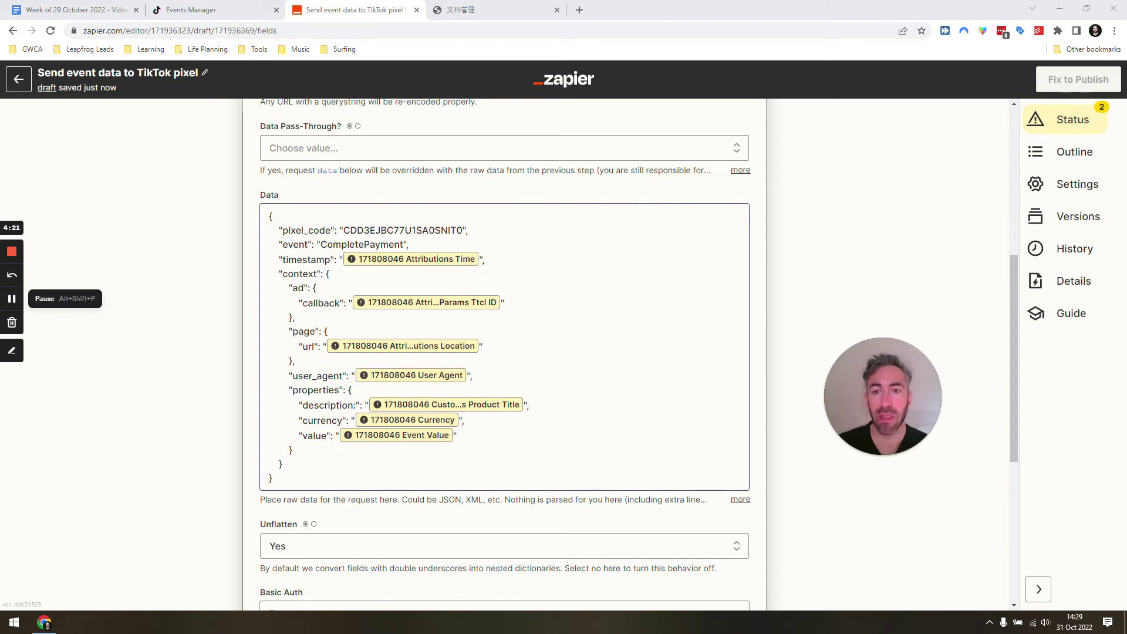
{"action": "scroll", "coordinate": [220, 299], "scroll_direction": "up", "scroll_amount": 4}
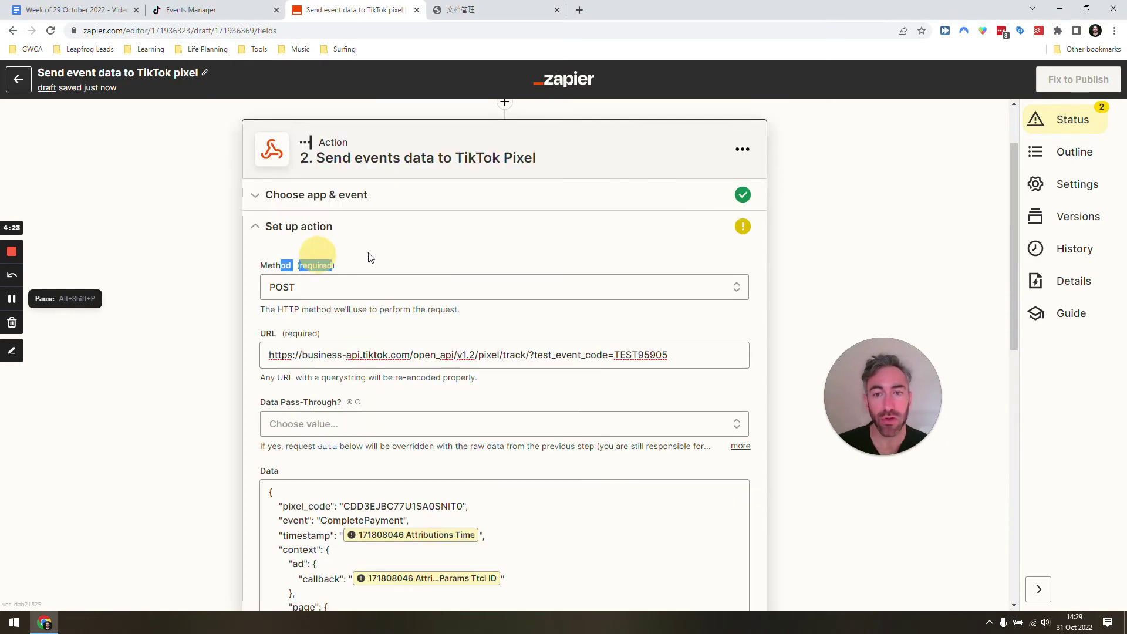
{"action": "scroll", "coordinate": [220, 299], "scroll_direction": "down", "scroll_amount": 5}
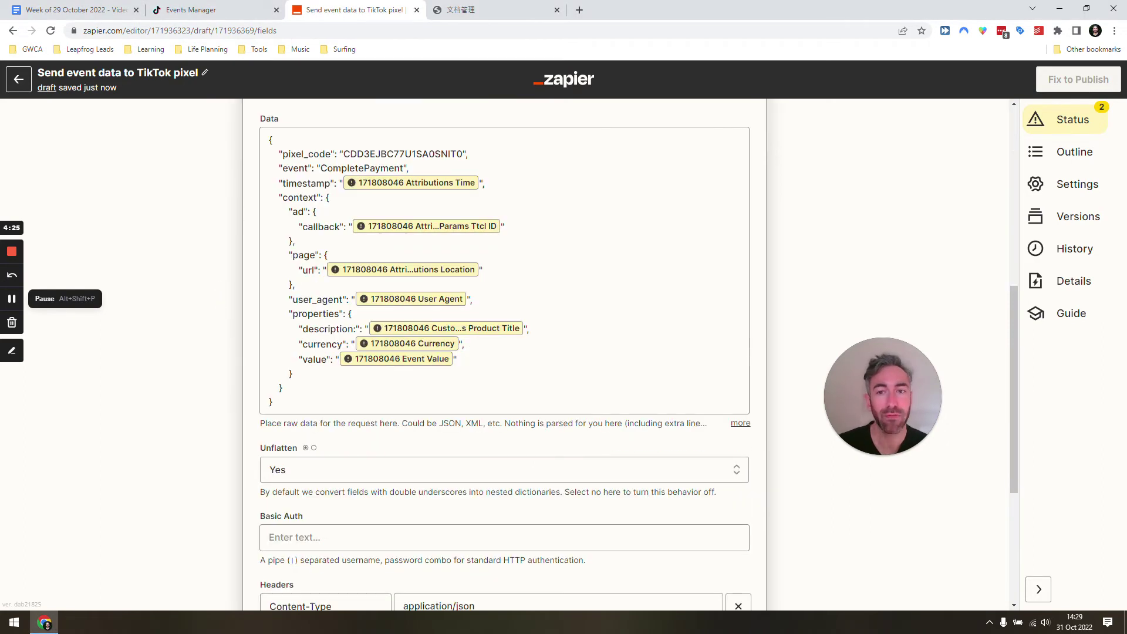
{"action": "left_click", "coordinate": [283, 123]}
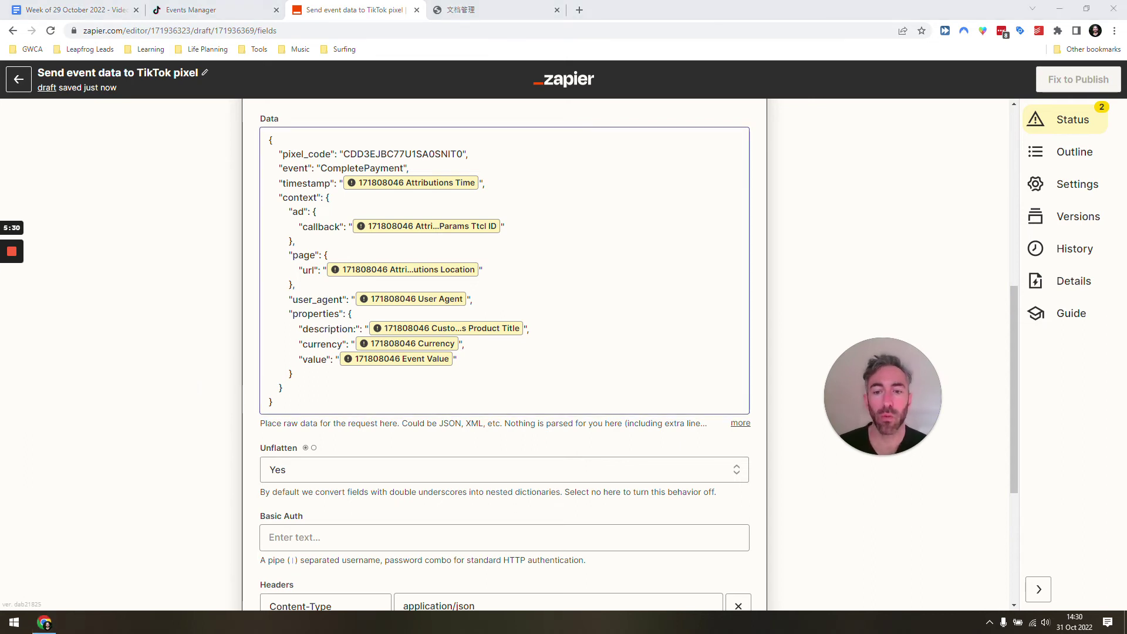
{"action": "scroll", "coordinate": [188, 385], "scroll_direction": "down", "scroll_amount": 3}
{"action": "scroll", "coordinate": [505, 353], "scroll_direction": "down", "scroll_amount": 1}
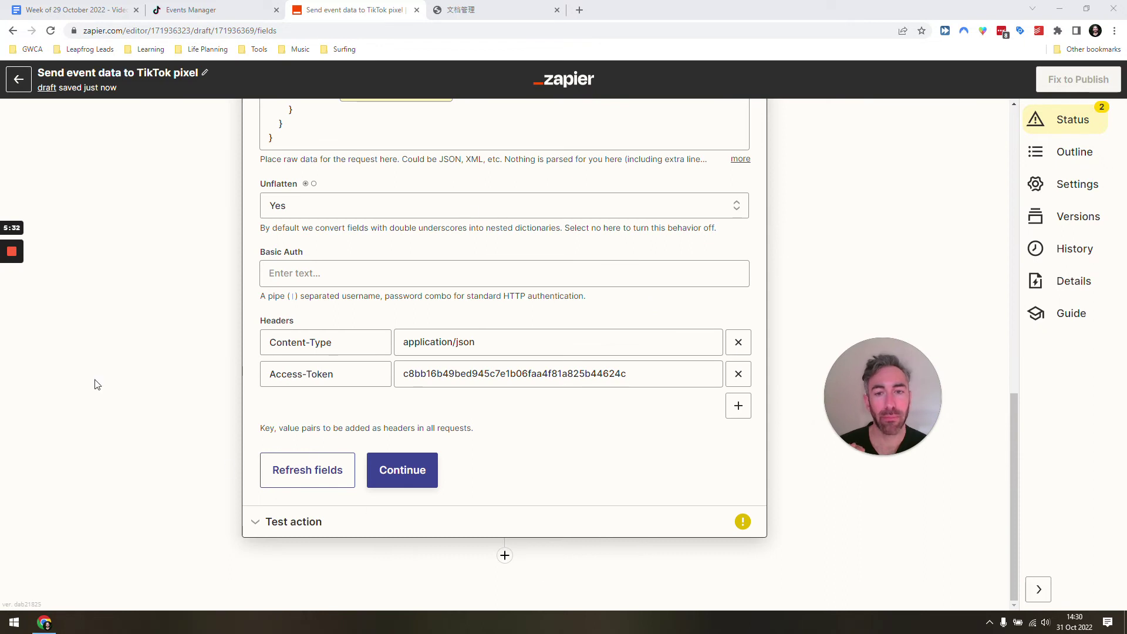
Step: Check the Content-Type and Access-Token header values
{"action": "left_click", "coordinate": [267, 342]}
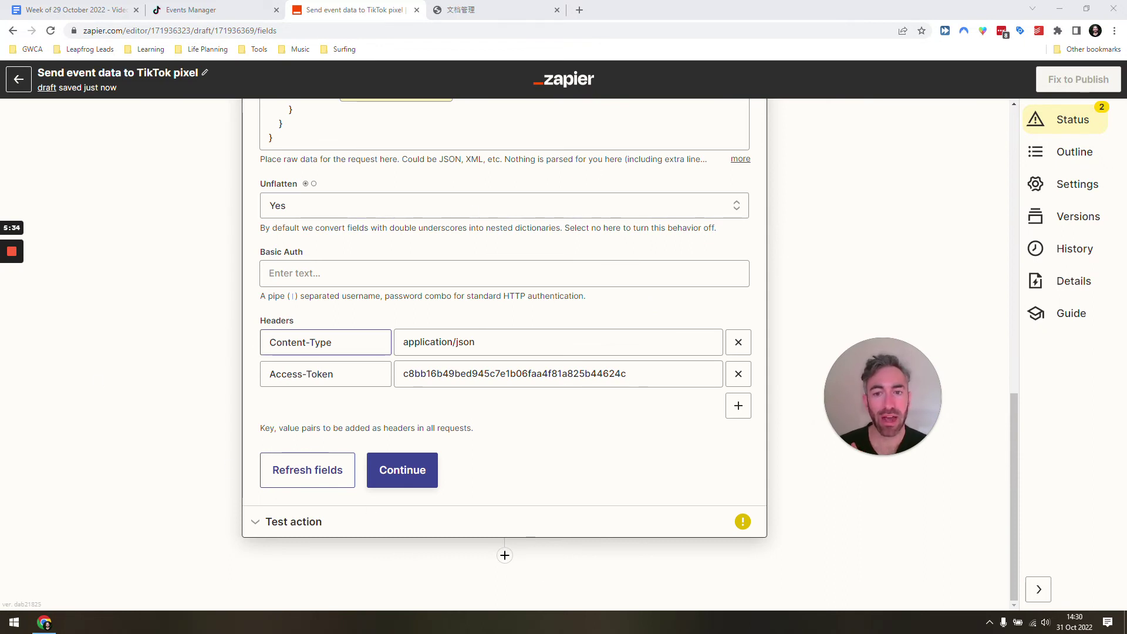
{"action": "key", "text": "Tab"}
{"action": "key", "text": "Tab"}
{"action": "key", "text": "Tab"}
{"action": "key", "text": "Tab"}
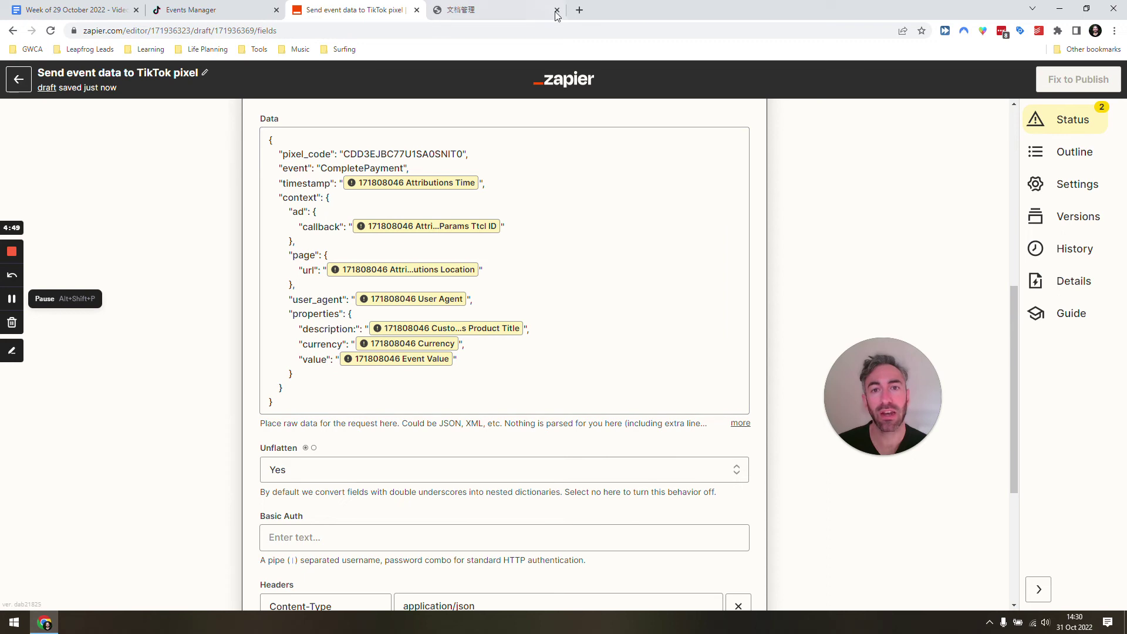
{"action": "mouse_move", "coordinate": [527, 14]}
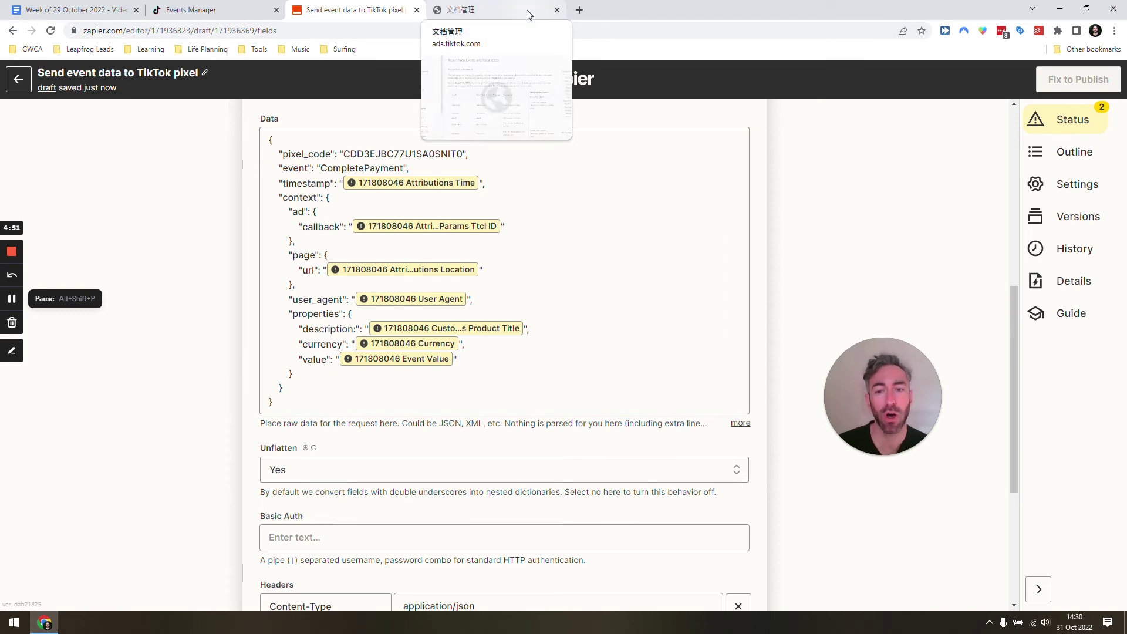
Step: Bring up TikTok's Report Web Events documentation and scroll through the supported events
{"action": "left_click", "coordinate": [528, 14]}
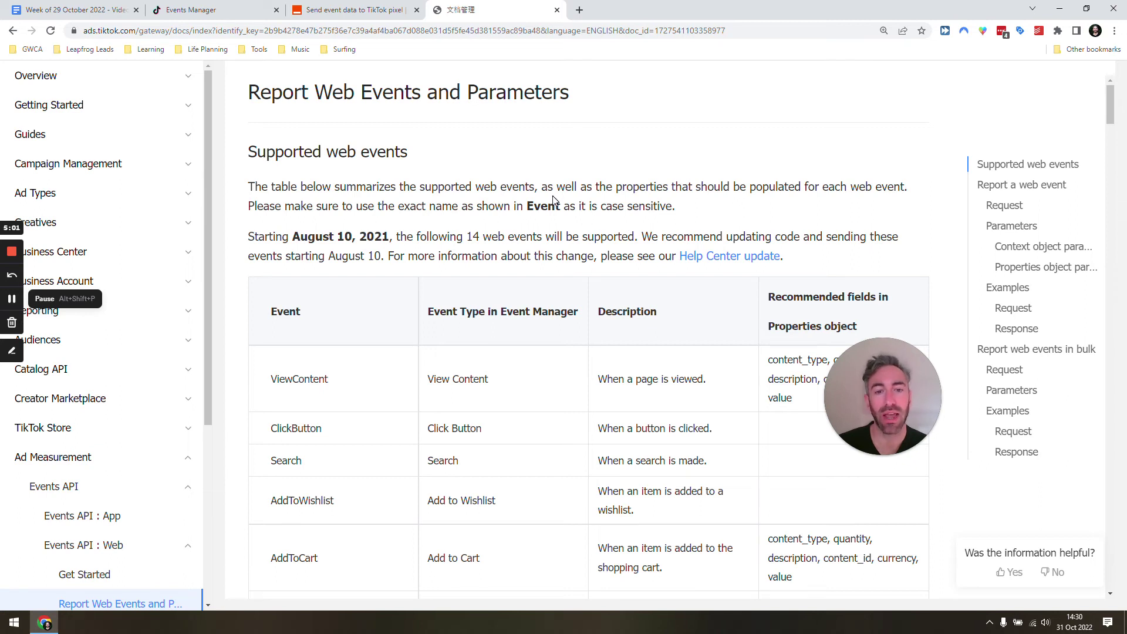
{"action": "scroll", "coordinate": [554, 199], "scroll_direction": "down", "scroll_amount": 15}
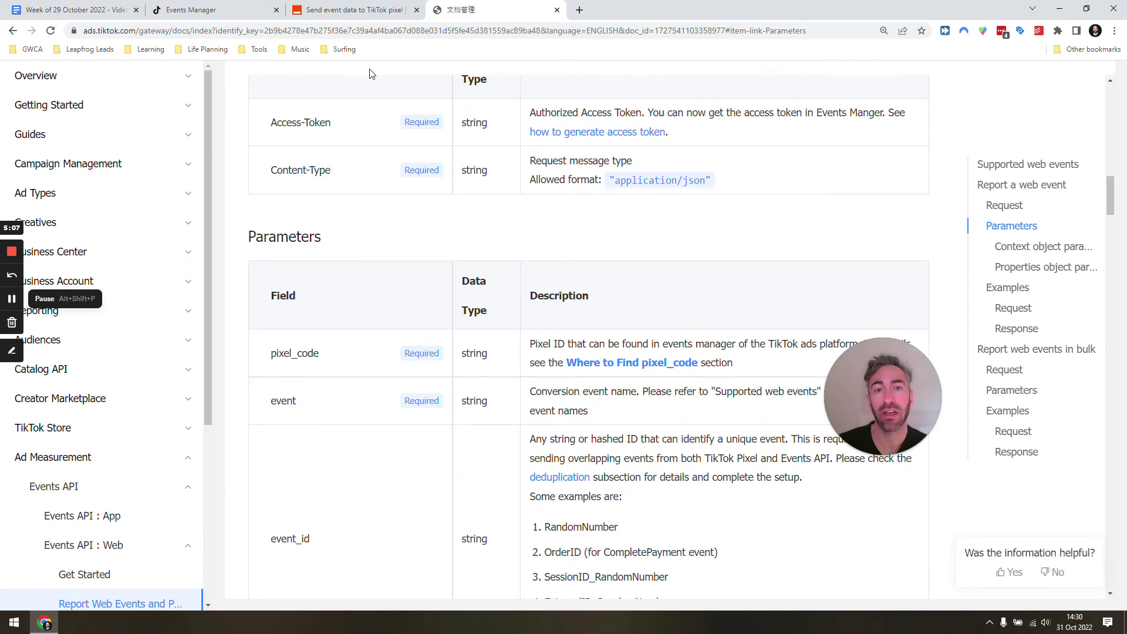
{"action": "left_click", "coordinate": [353, 10]}
{"action": "left_click", "coordinate": [457, 10]}
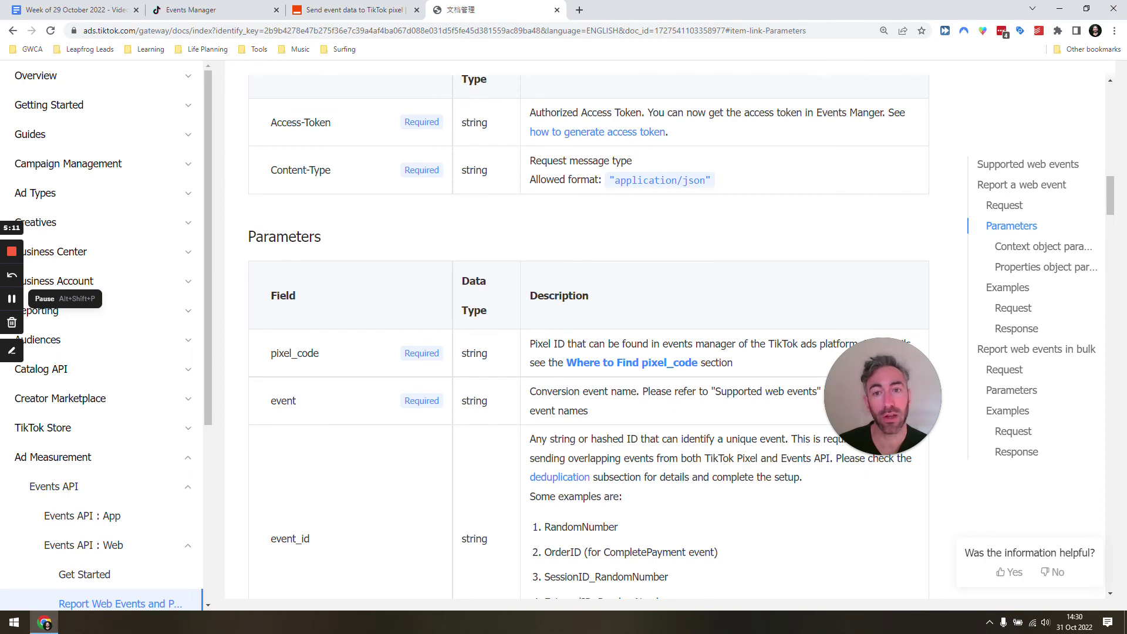
Step: Read the context parameters table, highlighting the callback description, then return to the zap editor
{"action": "scroll", "coordinate": [329, 223], "scroll_direction": "down", "scroll_amount": 6}
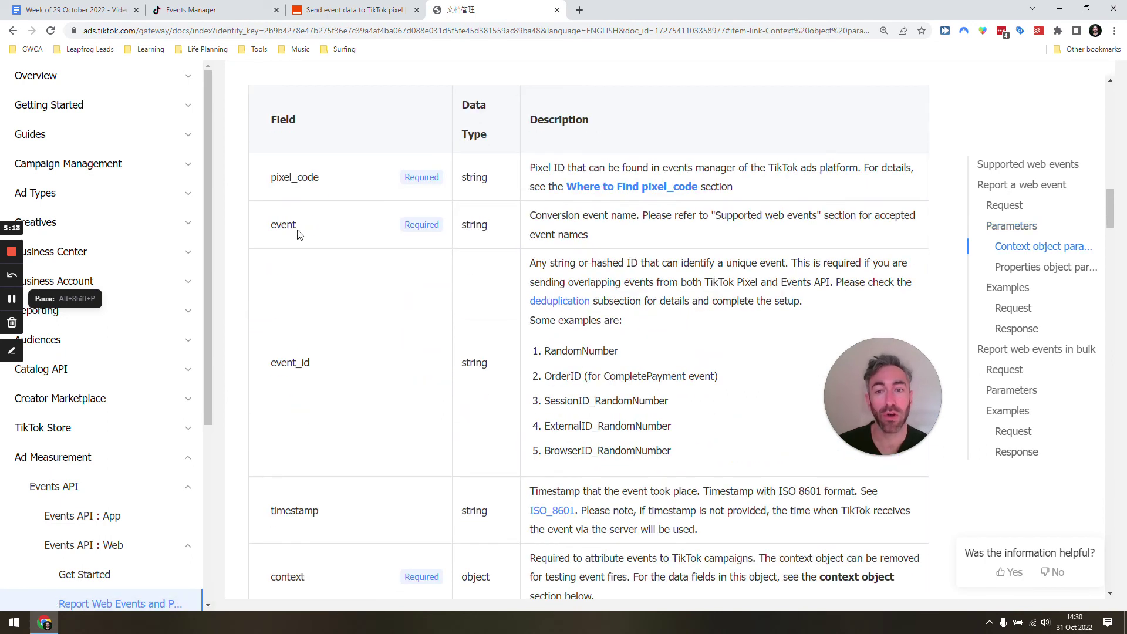
{"action": "scroll", "coordinate": [297, 229], "scroll_direction": "down", "scroll_amount": 2}
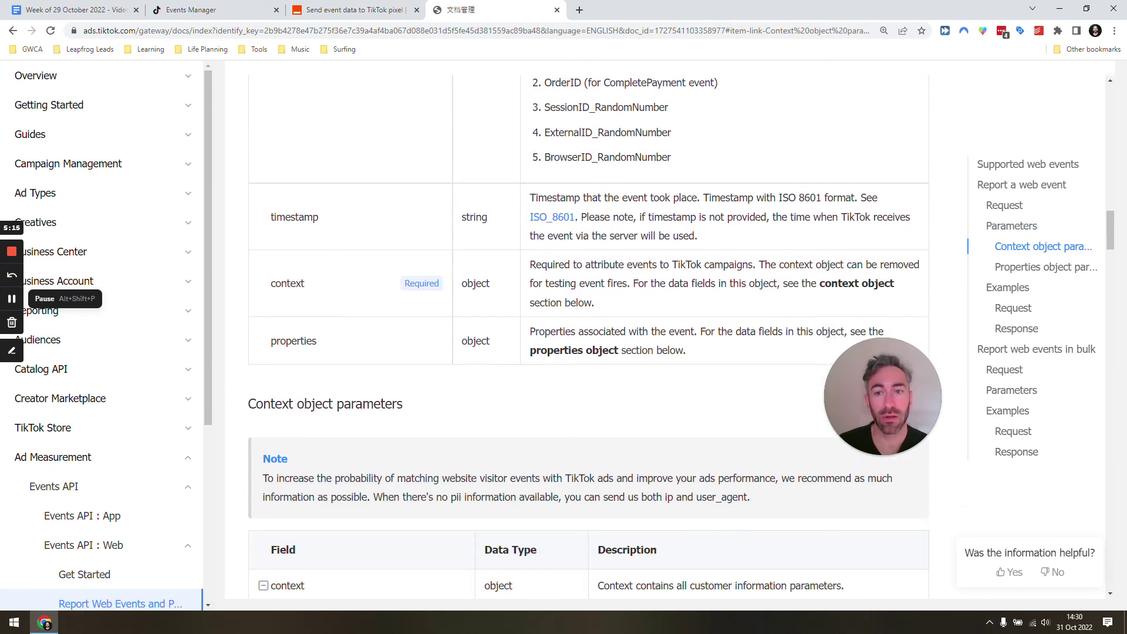
{"action": "scroll", "coordinate": [300, 276], "scroll_direction": "down", "scroll_amount": 9}
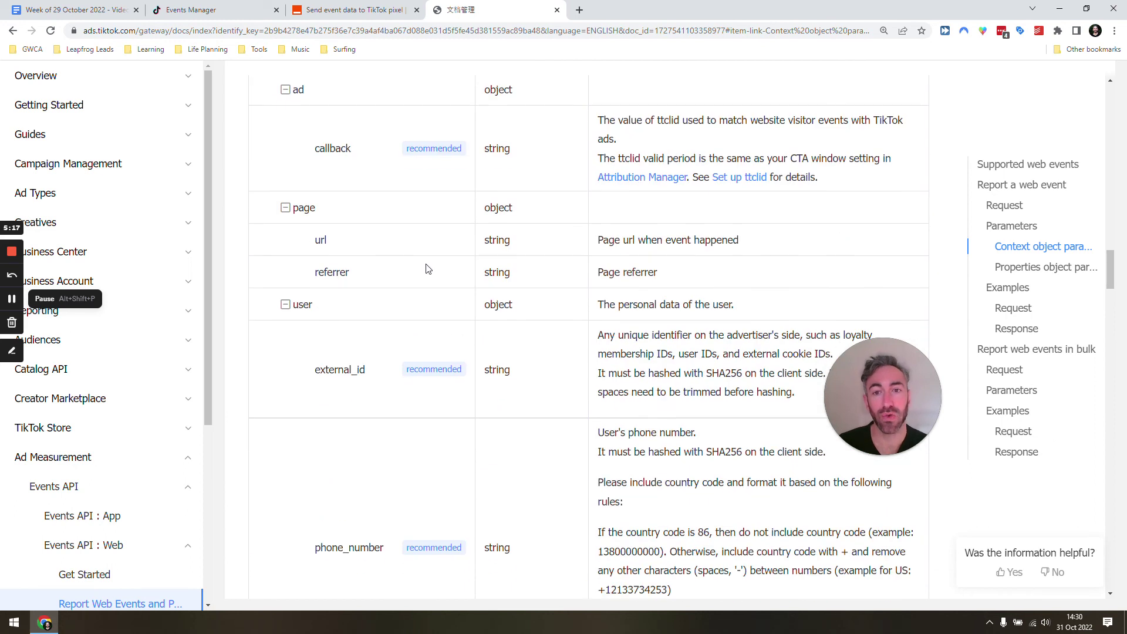
{"action": "left_click_drag", "start_coordinate": [433, 133], "coordinate": [820, 178]}
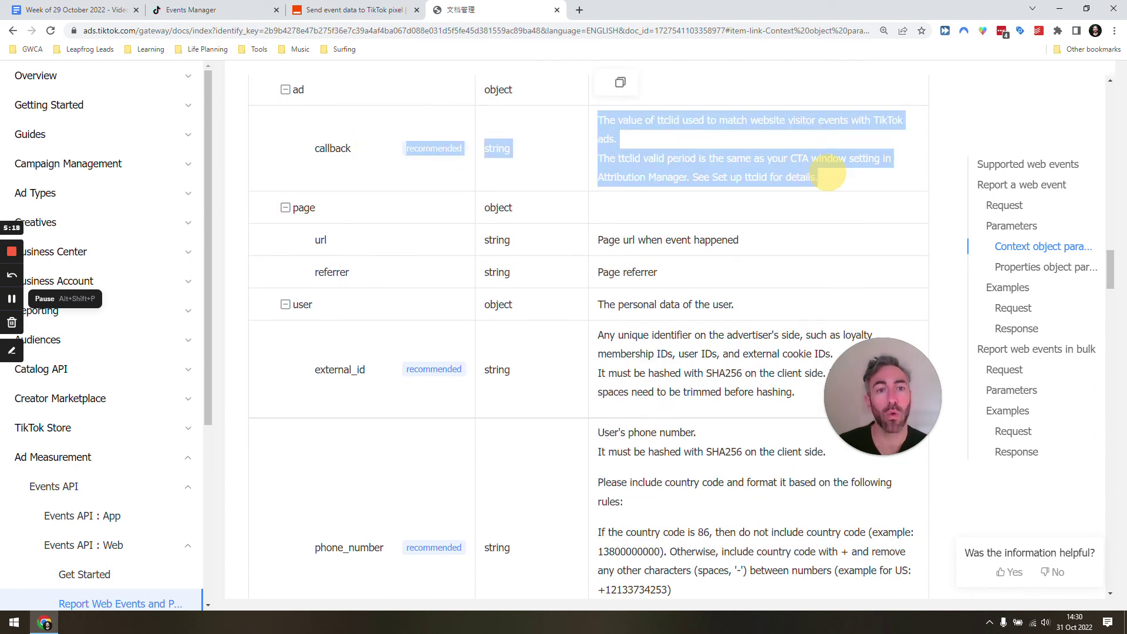
{"action": "left_click", "coordinate": [667, 144]}
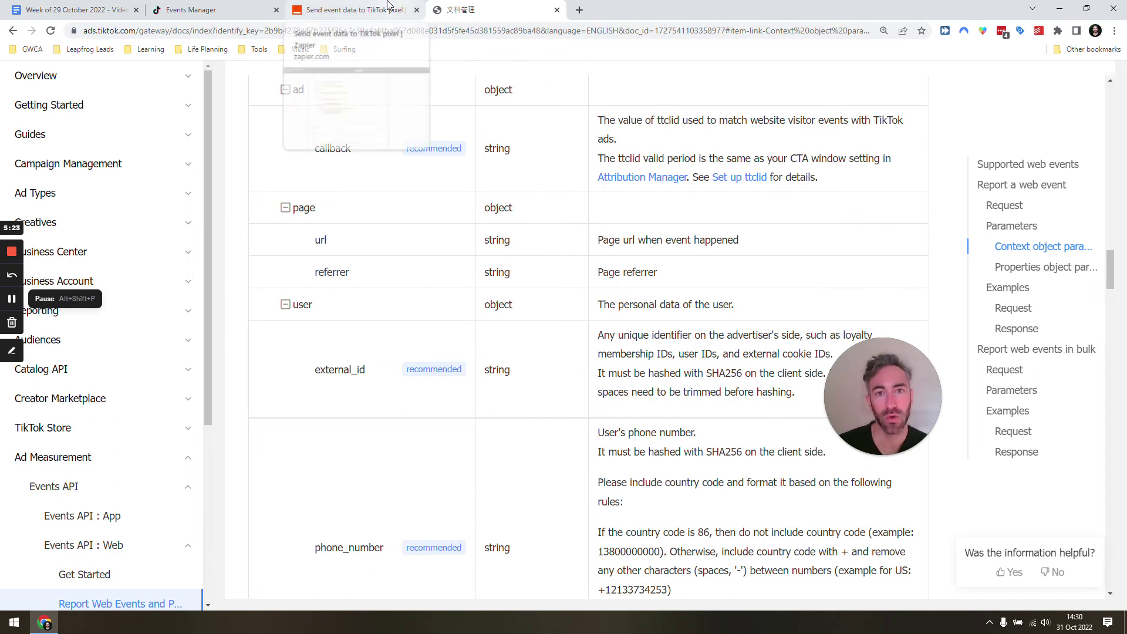
{"action": "left_click", "coordinate": [388, 9]}
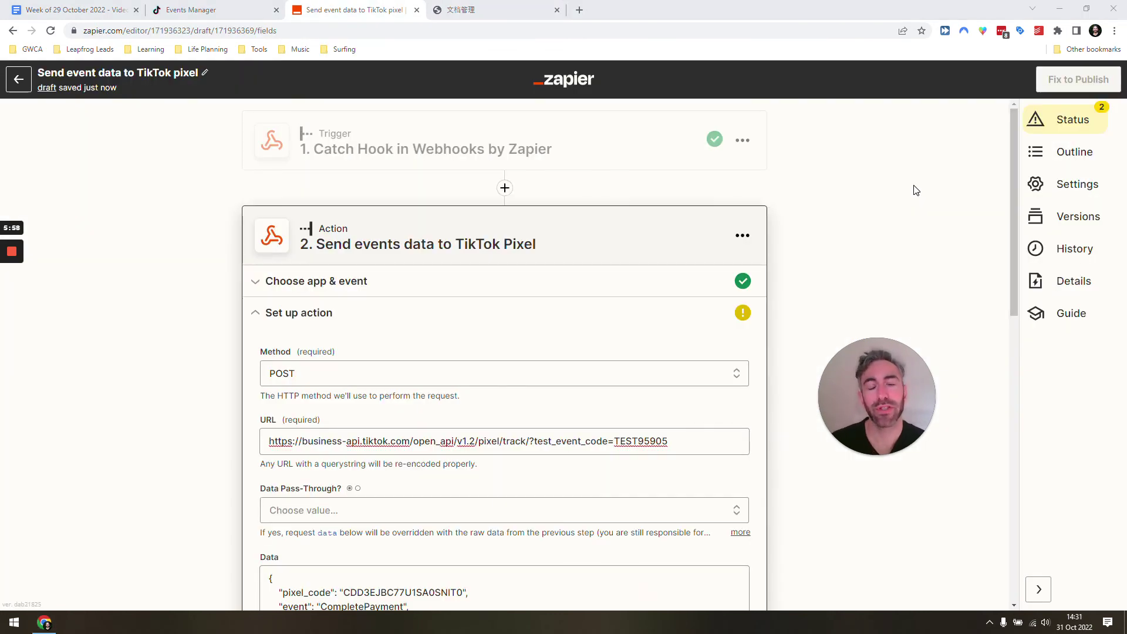